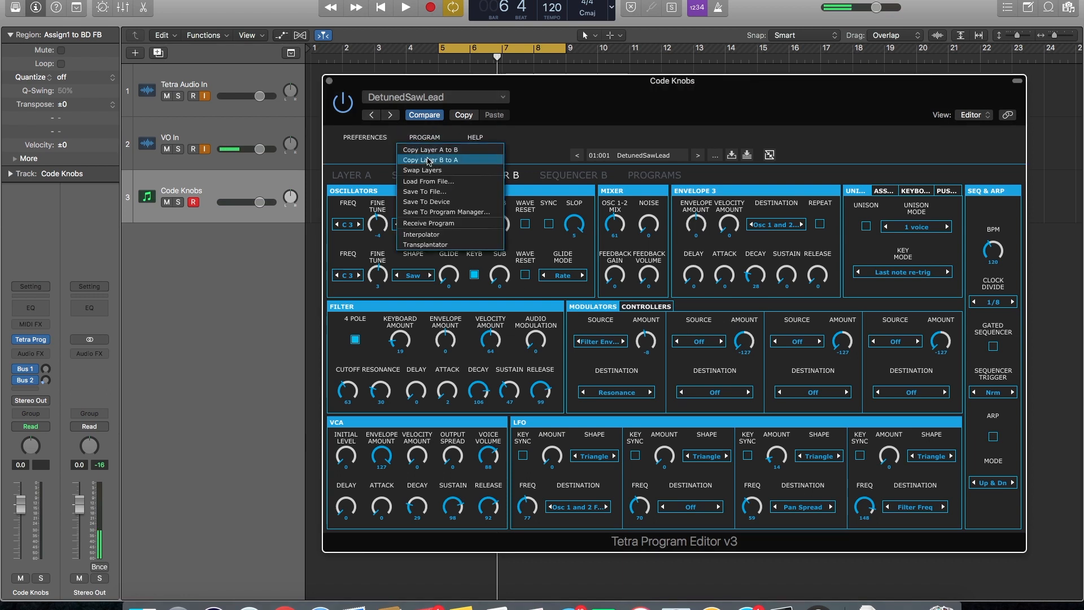
Open the Interpolator and pick up the current program, DetunedSawLead, as its source
{"action": "left_click", "coordinate": [426, 232]}
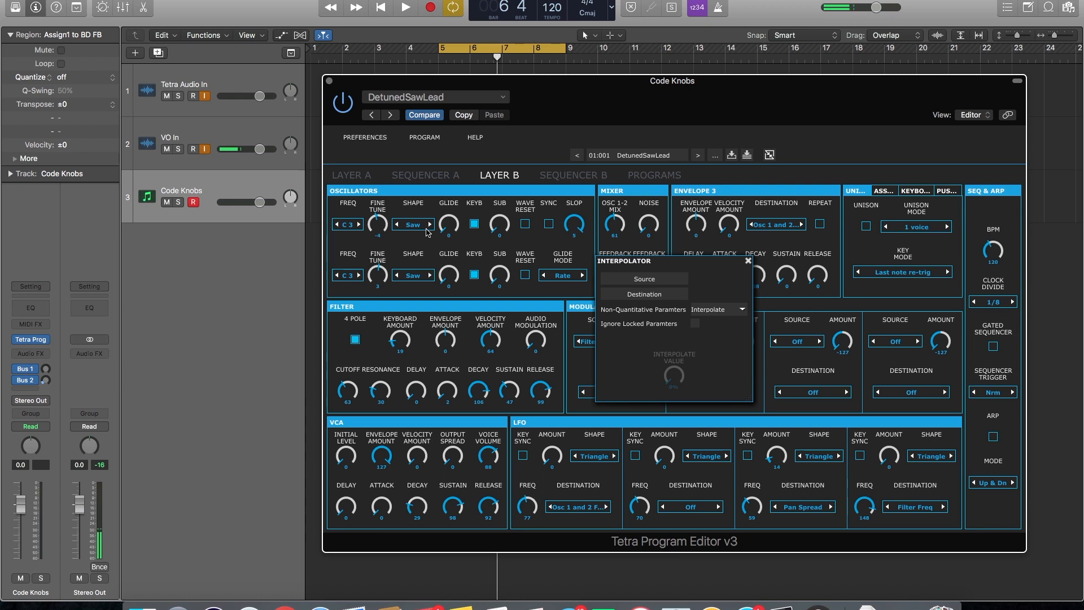
{"action": "left_click_drag", "start_coordinate": [709, 263], "coordinate": [755, 260]}
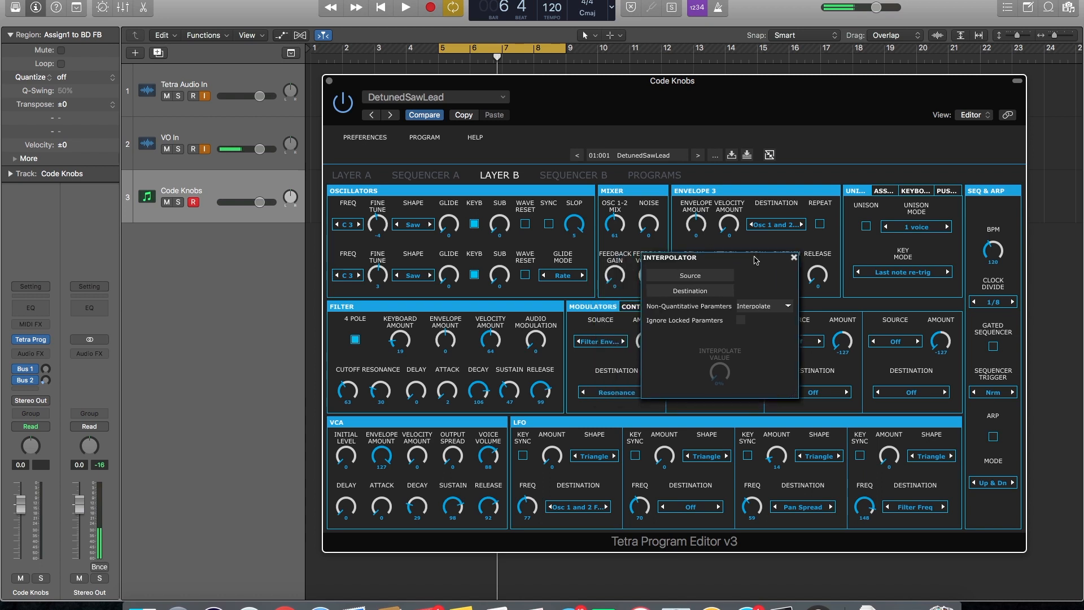
{"action": "left_click", "coordinate": [698, 274]}
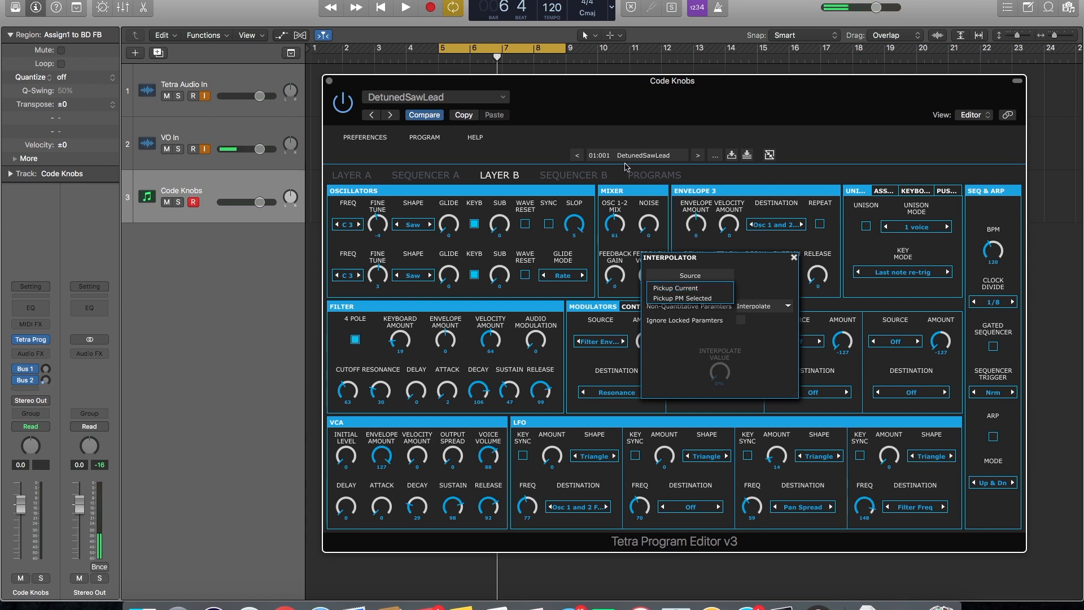
{"action": "left_click", "coordinate": [680, 288]}
Select Anakeys in the program database and pick up the selected program as the Interpolator's destination
{"action": "left_click", "coordinate": [687, 292]}
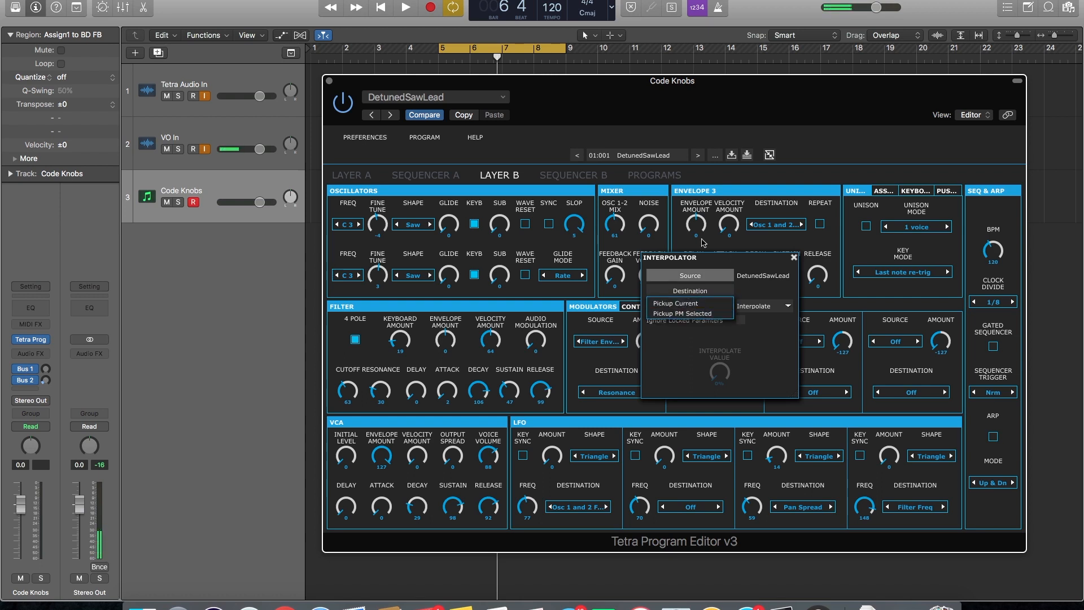
{"action": "left_click", "coordinate": [621, 133]}
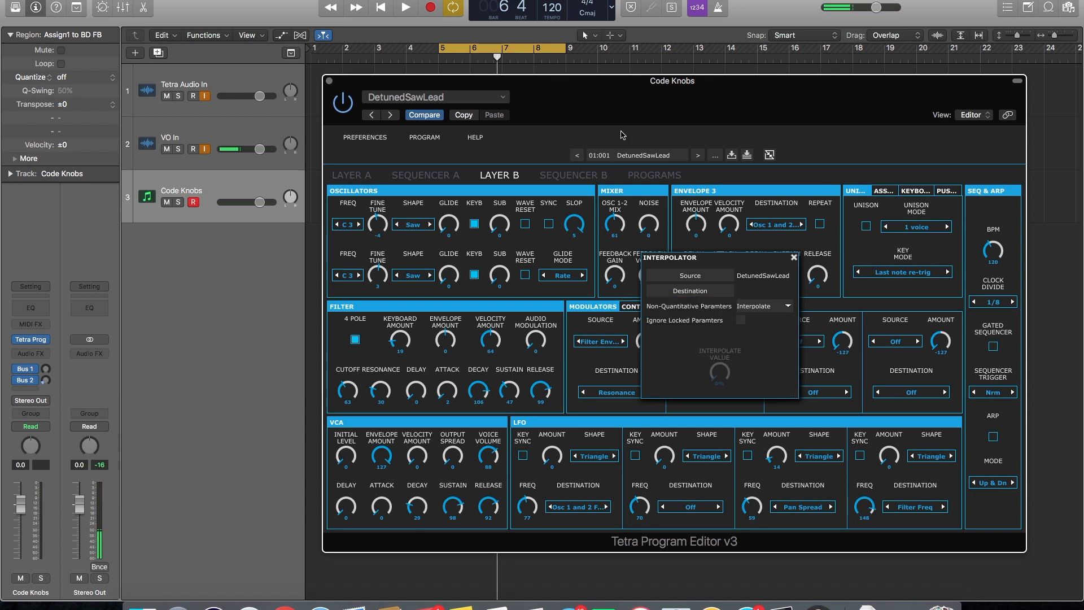
{"action": "left_click", "coordinate": [647, 178]}
{"action": "left_click_drag", "start_coordinate": [710, 260], "coordinate": [801, 268]}
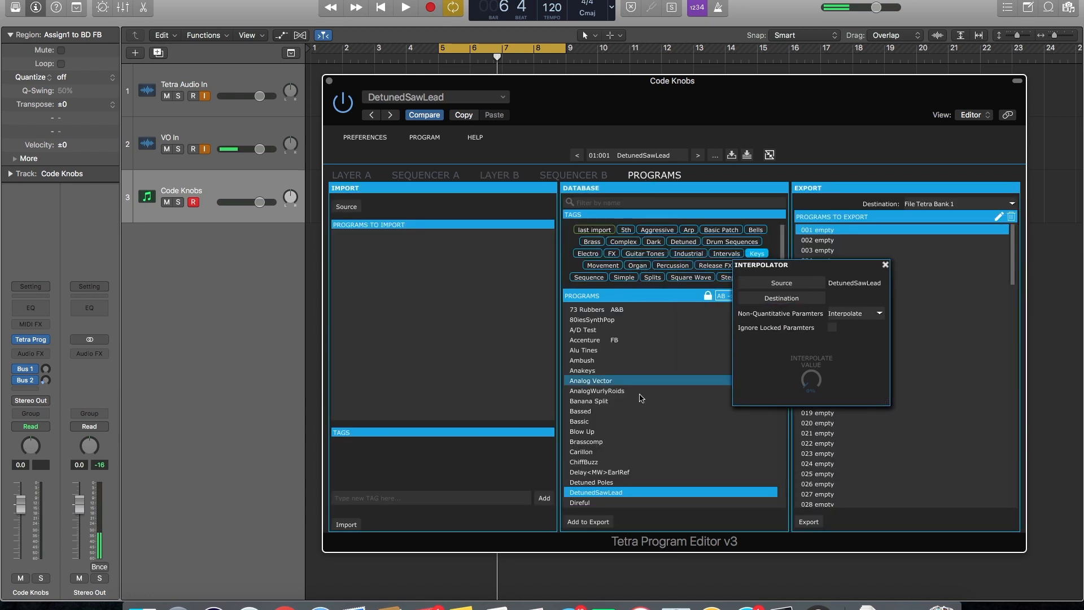
{"action": "left_click", "coordinate": [631, 370]}
{"action": "left_click", "coordinate": [800, 299]}
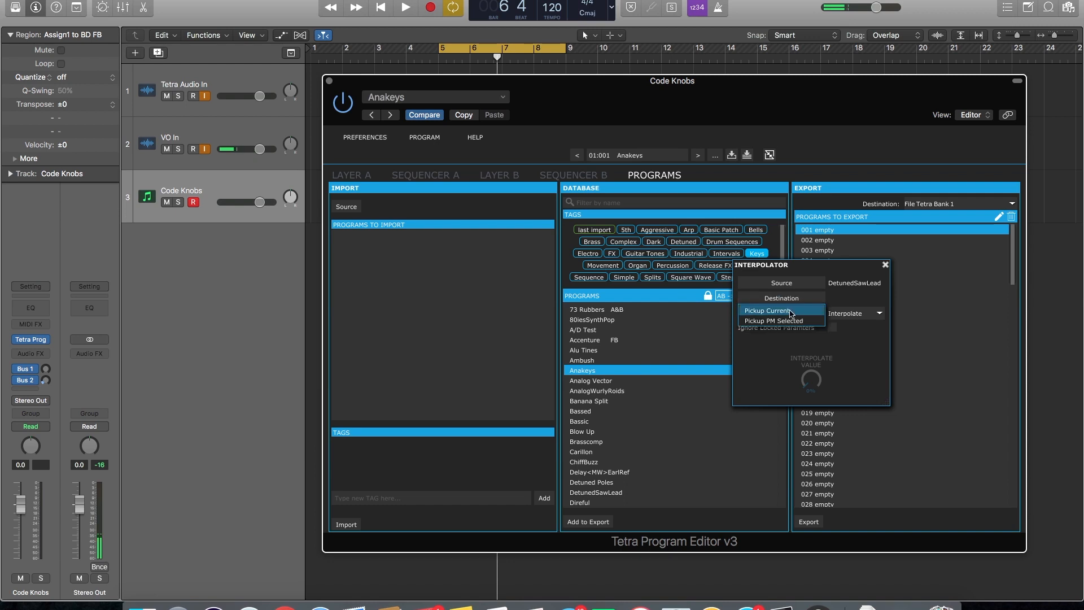
{"action": "left_click", "coordinate": [784, 321]}
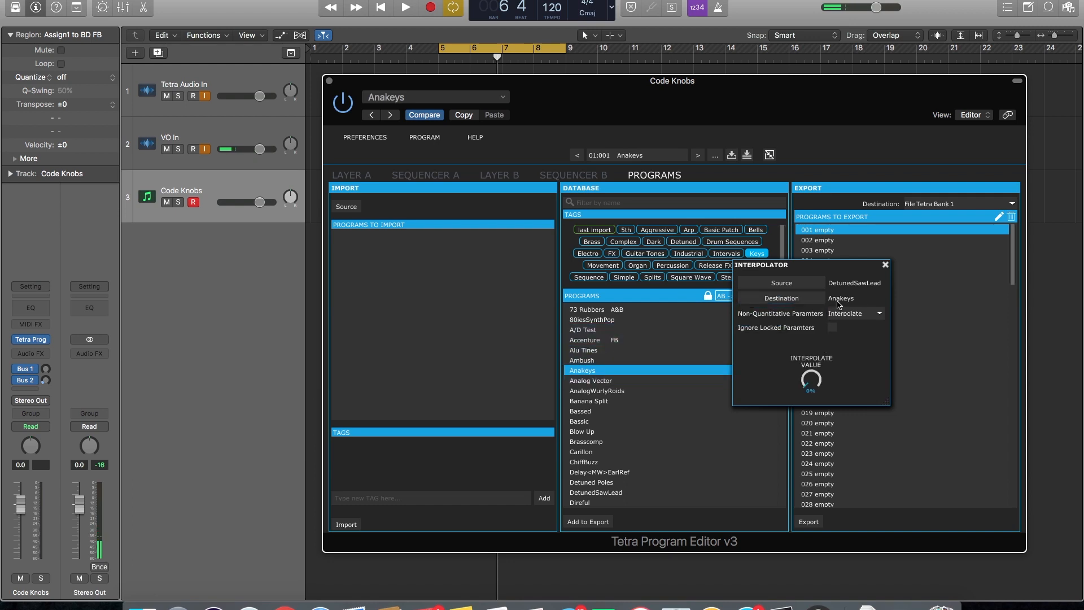
Audition the sound, set the interpolate value to 100%, and audition it again
{"action": "key", "text": "space"}
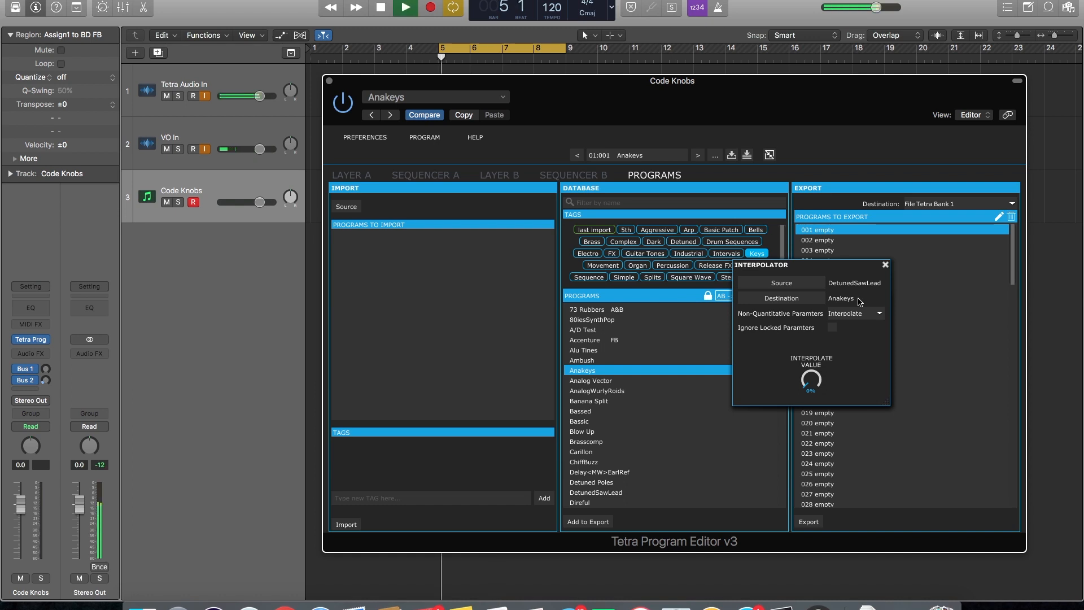
{"action": "key", "text": "space"}
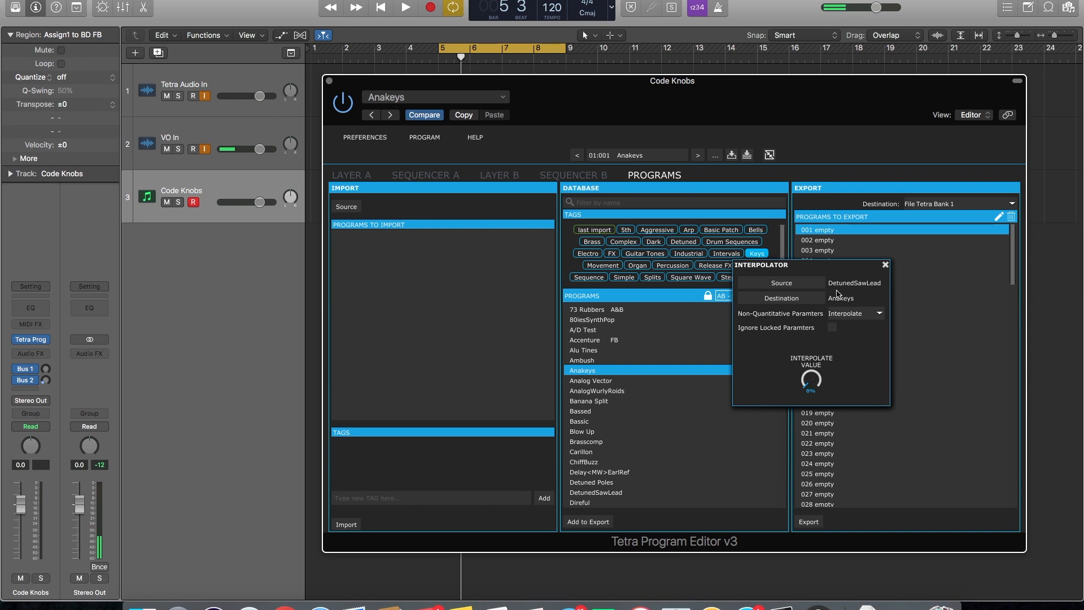
{"action": "left_click_drag", "start_coordinate": [811, 382], "coordinate": [811, 352]}
{"action": "key", "text": "space"}
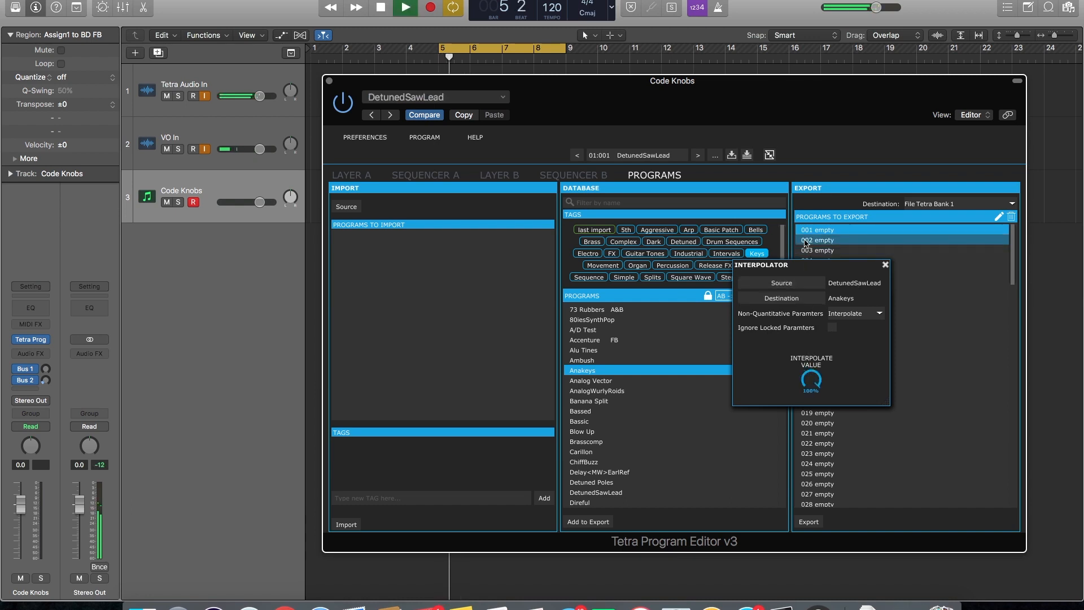
{"action": "key", "text": "space"}
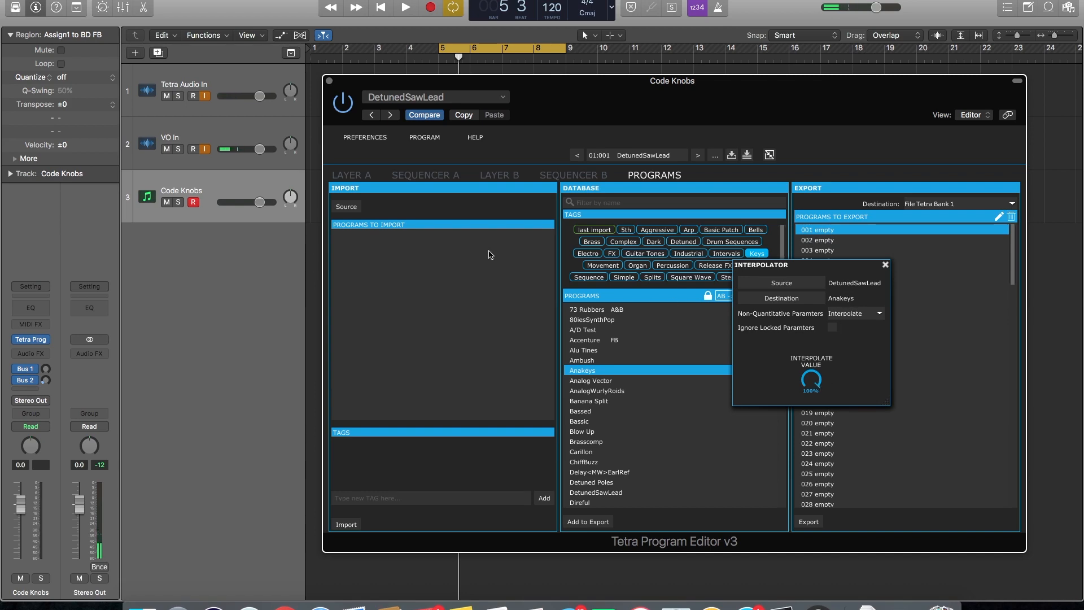
Show the Layer A parameters, set the interpolate value to 50%, and play the resulting sound
{"action": "left_click", "coordinate": [361, 175]}
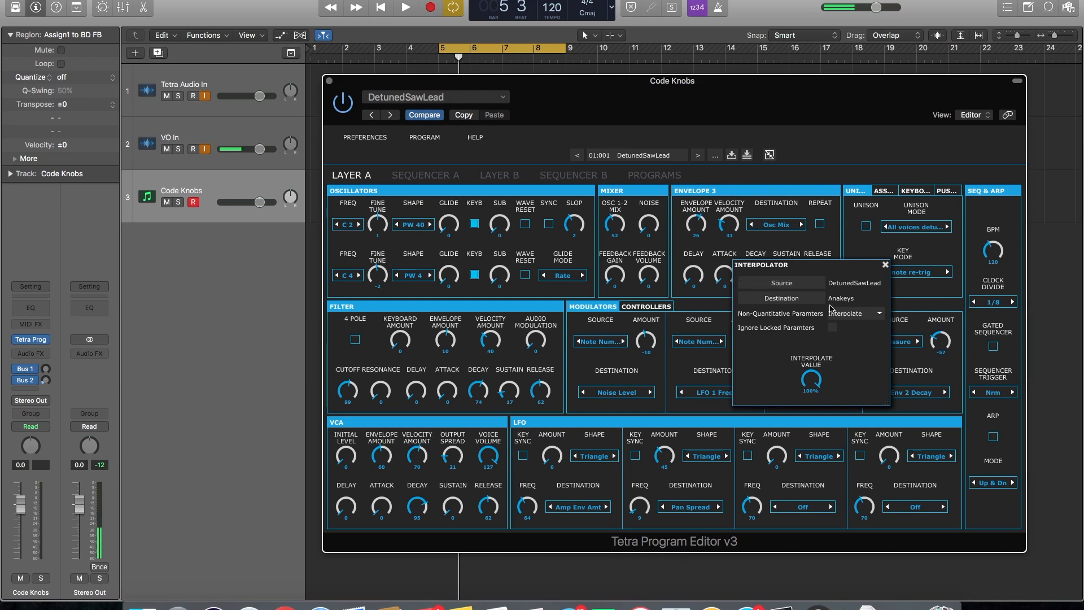
{"action": "left_click_drag", "start_coordinate": [810, 264], "coordinate": [759, 248]}
{"action": "left_click_drag", "start_coordinate": [759, 367], "coordinate": [741, 446]}
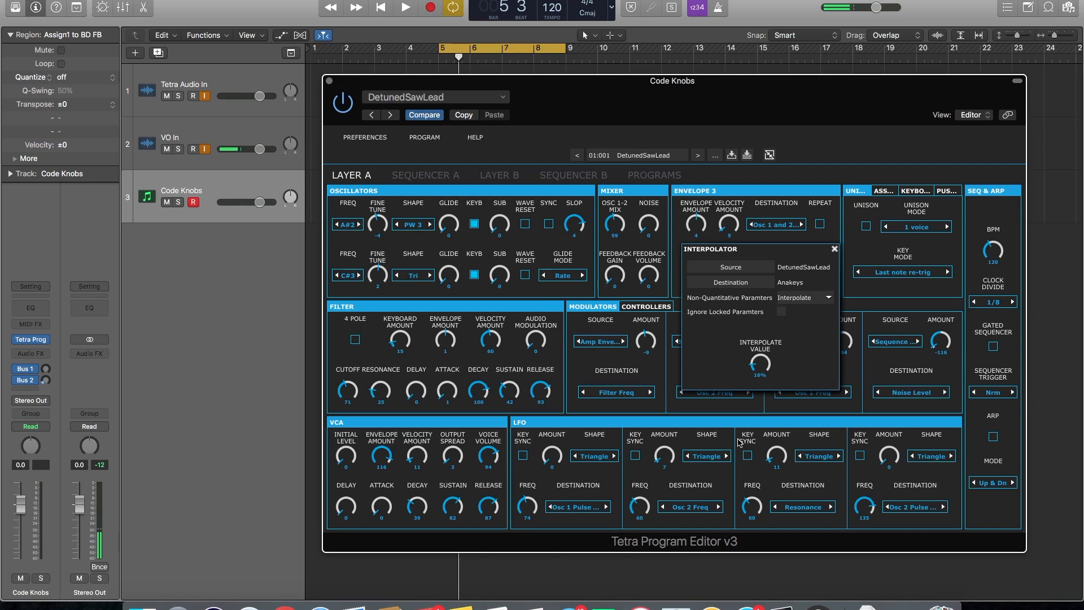
{"action": "mouse_move", "coordinate": [764, 360]}
{"action": "left_mouse_down"}
{"action": "mouse_move", "coordinate": [758, 339]}
{"action": "mouse_move", "coordinate": [760, 364]}
{"action": "left_mouse_up"}
{"action": "key", "text": "space"}
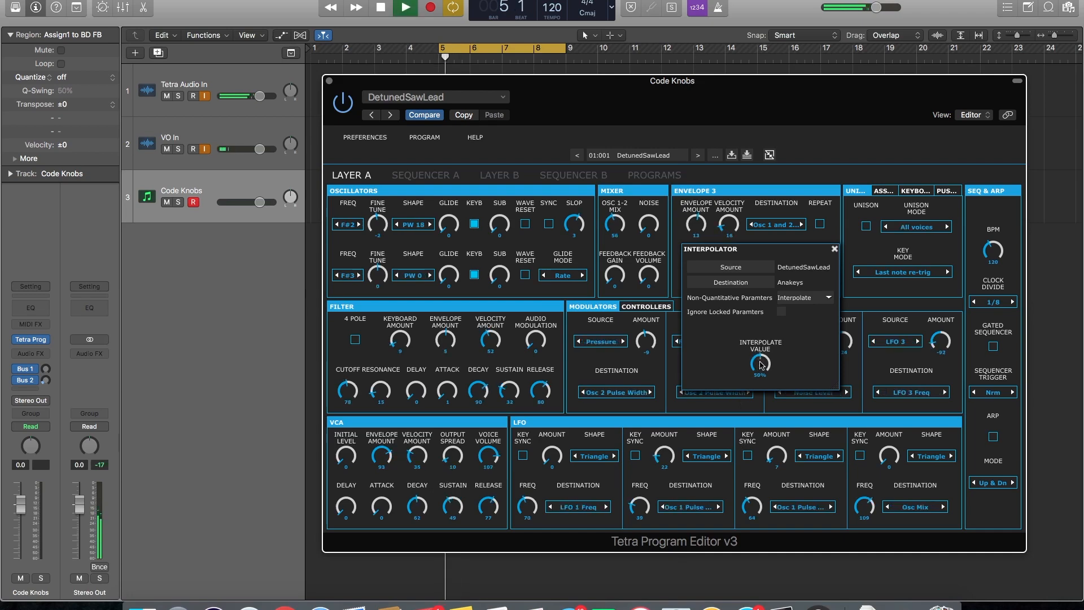
{"action": "key", "text": "space"}
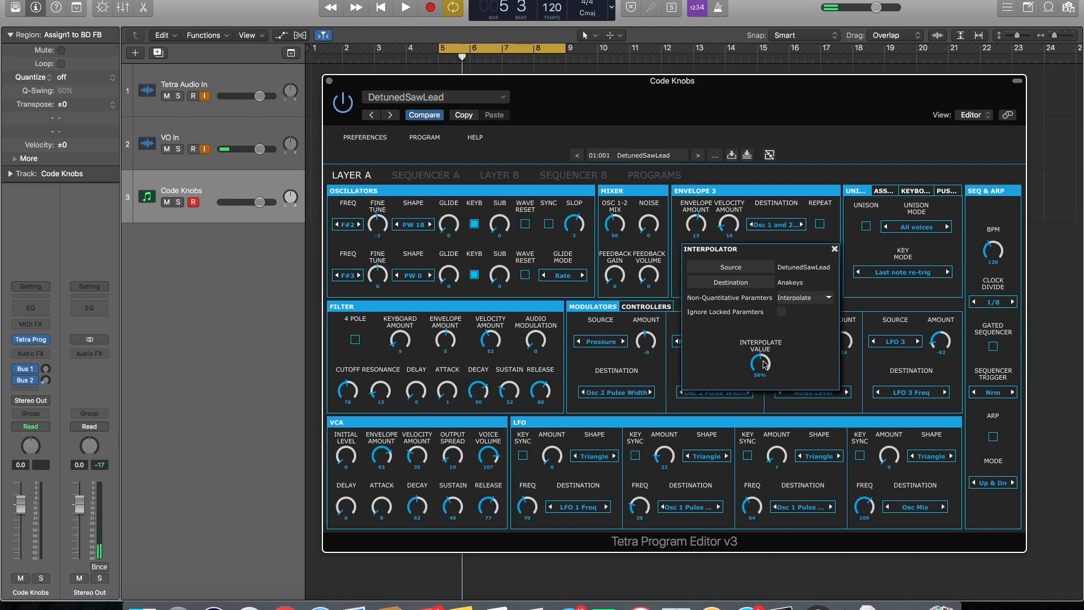
Try other interpolate values and audition the sound at each, returning to about 50%
{"action": "key", "text": "space"}
{"action": "key", "text": "space"}
{"action": "left_click_drag", "start_coordinate": [764, 365], "coordinate": [719, 191]}
{"action": "key", "text": "space"}
{"action": "key", "text": "space"}
{"action": "mouse_move", "coordinate": [766, 361]}
{"action": "left_mouse_down"}
{"action": "mouse_move", "coordinate": [763, 376]}
{"action": "mouse_move", "coordinate": [757, 363]}
{"action": "left_mouse_up"}
{"action": "key", "text": "space"}
{"action": "key", "text": "space"}
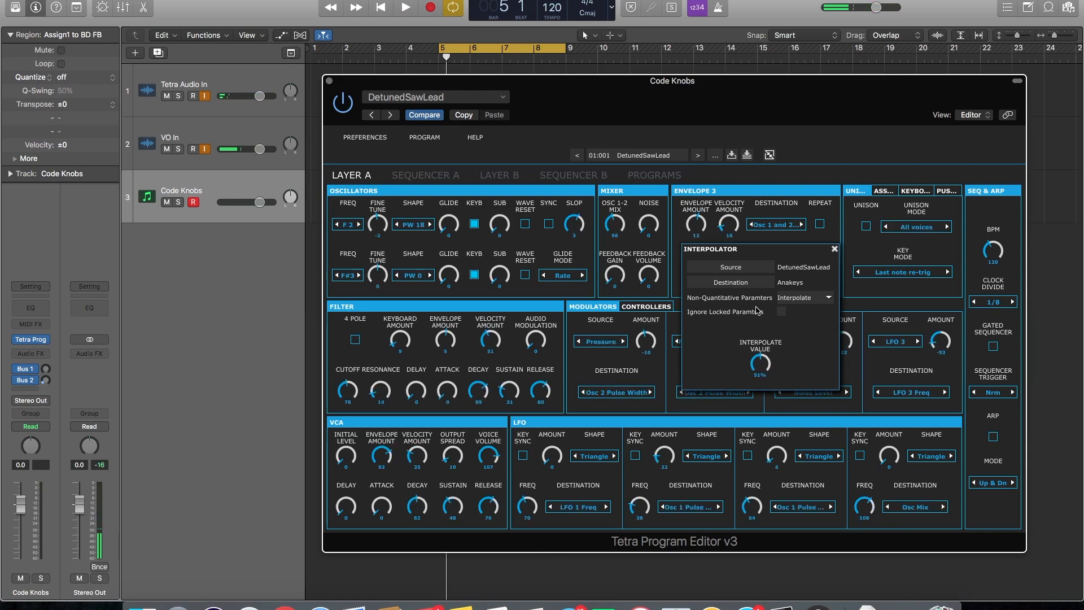
{"action": "key", "text": "space"}
{"action": "key", "text": "space"}
Set the frequency of both Layer A oscillators to C 2 and audition the sound
{"action": "left_click_drag", "start_coordinate": [347, 227], "coordinate": [351, 238]}
{"action": "left_click", "coordinate": [348, 276]}
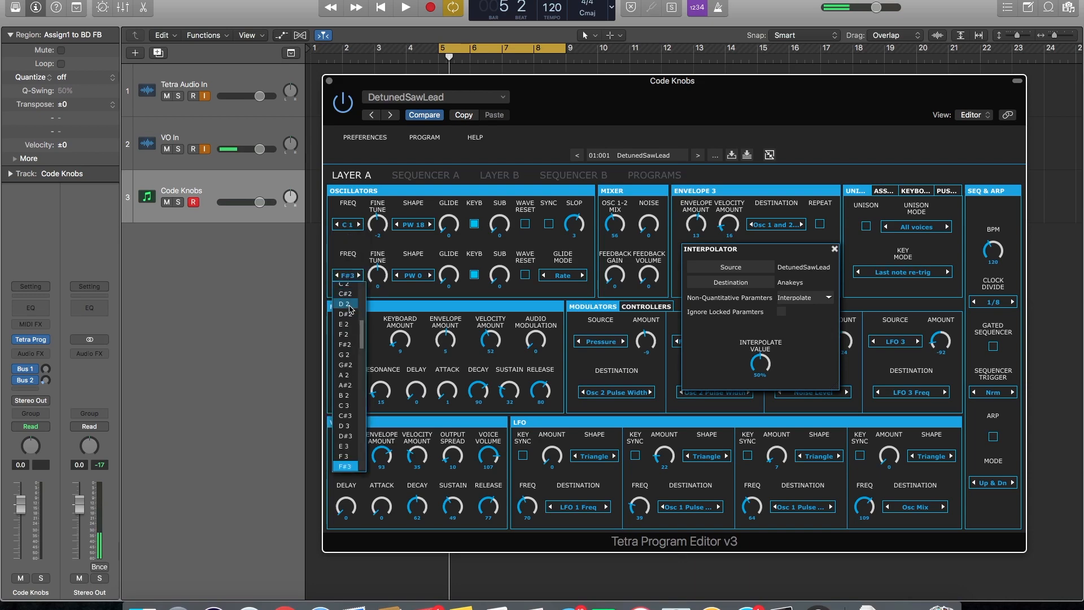
{"action": "left_click", "coordinate": [347, 225]}
{"action": "left_click_drag", "start_coordinate": [362, 253], "coordinate": [360, 278]}
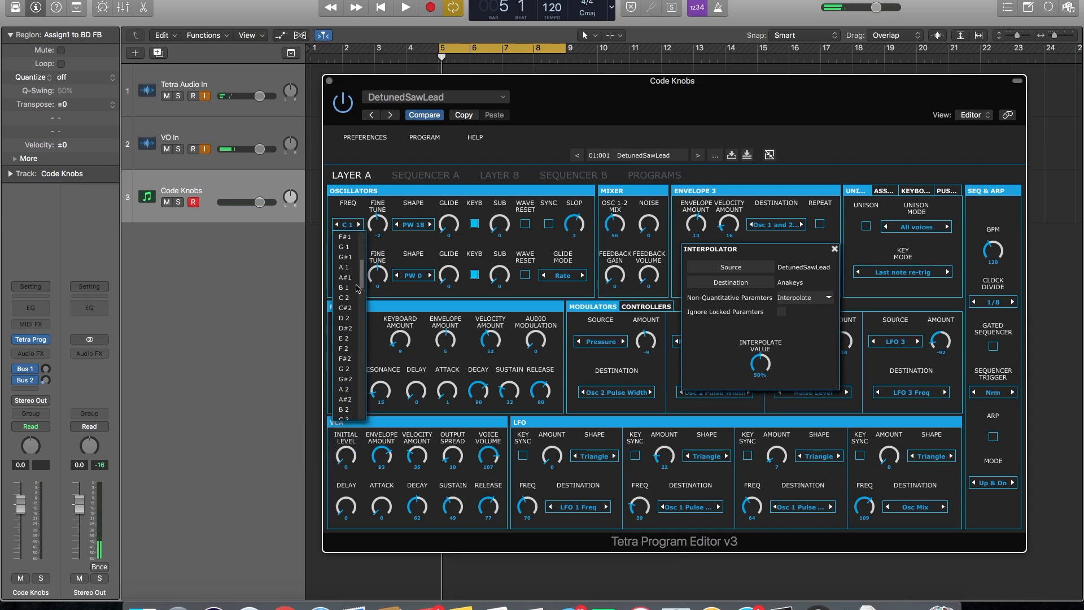
{"action": "left_click", "coordinate": [345, 298]}
{"action": "key", "text": "space"}
{"action": "key", "text": "space"}
Lock all parameters in the Oscillators section, lower the interpolate value, and play the result
{"action": "right_click", "coordinate": [375, 193]}
{"action": "left_click", "coordinate": [383, 202]}
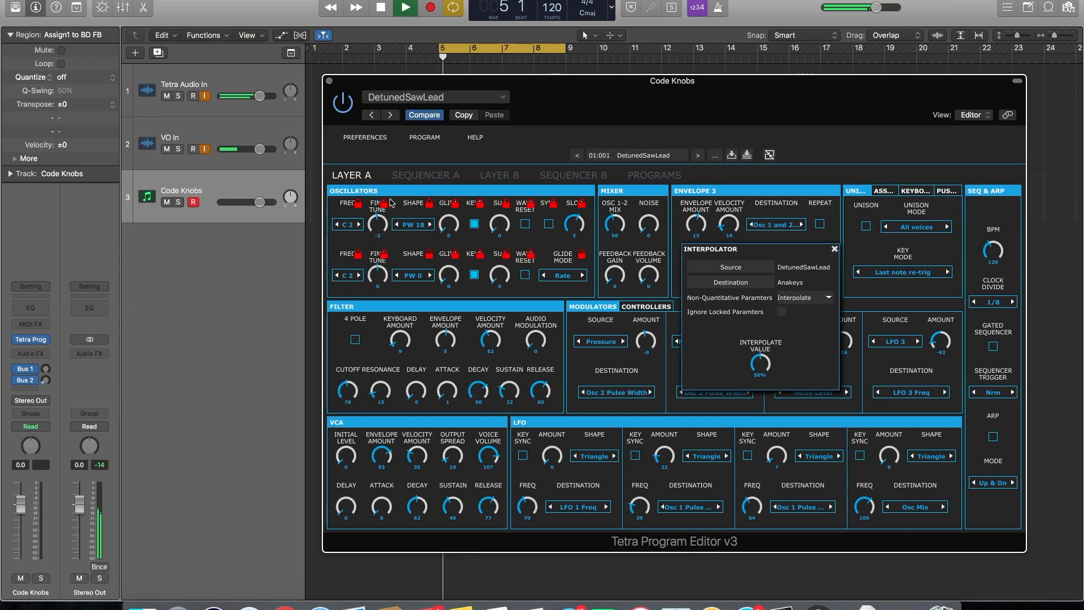
{"action": "mouse_move", "coordinate": [760, 363]}
{"action": "left_mouse_down"}
{"action": "mouse_move", "coordinate": [756, 345]}
{"action": "mouse_move", "coordinate": [756, 394]}
{"action": "mouse_move", "coordinate": [757, 374]}
{"action": "left_mouse_up"}
{"action": "key", "text": "space"}
{"action": "key", "text": "space"}
{"action": "key", "text": "space"}
{"action": "key", "text": "space"}
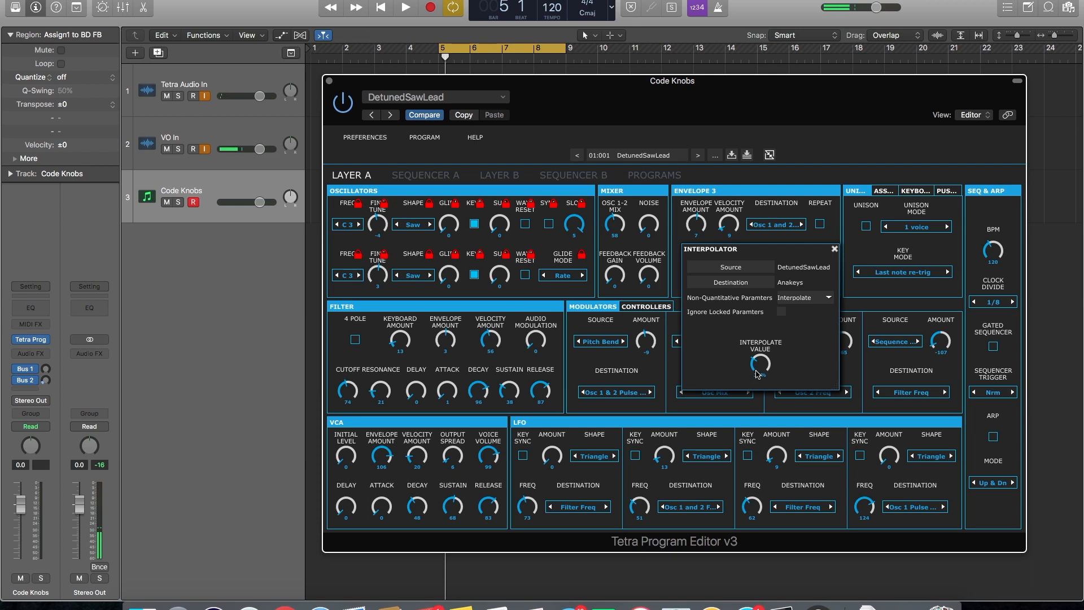
Audition a series of interpolate values with the oscillators locked, settling on about 19%
{"action": "key", "text": "space"}
{"action": "key", "text": "space"}
{"action": "key", "text": "space"}
{"action": "key", "text": "space"}
{"action": "left_click_drag", "start_coordinate": [762, 364], "coordinate": [762, 367]}
{"action": "key", "text": "space"}
{"action": "key", "text": "space"}
{"action": "key", "text": "space"}
{"action": "key", "text": "space"}
{"action": "left_click_drag", "start_coordinate": [761, 366], "coordinate": [763, 493]}
{"action": "key", "text": "space"}
{"action": "key", "text": "space"}
{"action": "left_click_drag", "start_coordinate": [763, 367], "coordinate": [761, 370]}
{"action": "key", "text": "space"}
{"action": "key", "text": "space"}
{"action": "key", "text": "space"}
{"action": "key", "text": "space"}
{"action": "key", "text": "space"}
{"action": "key", "text": "space"}
{"action": "key", "text": "space"}
{"action": "key", "text": "space"}
{"action": "key", "text": "space"}
{"action": "key", "text": "space"}
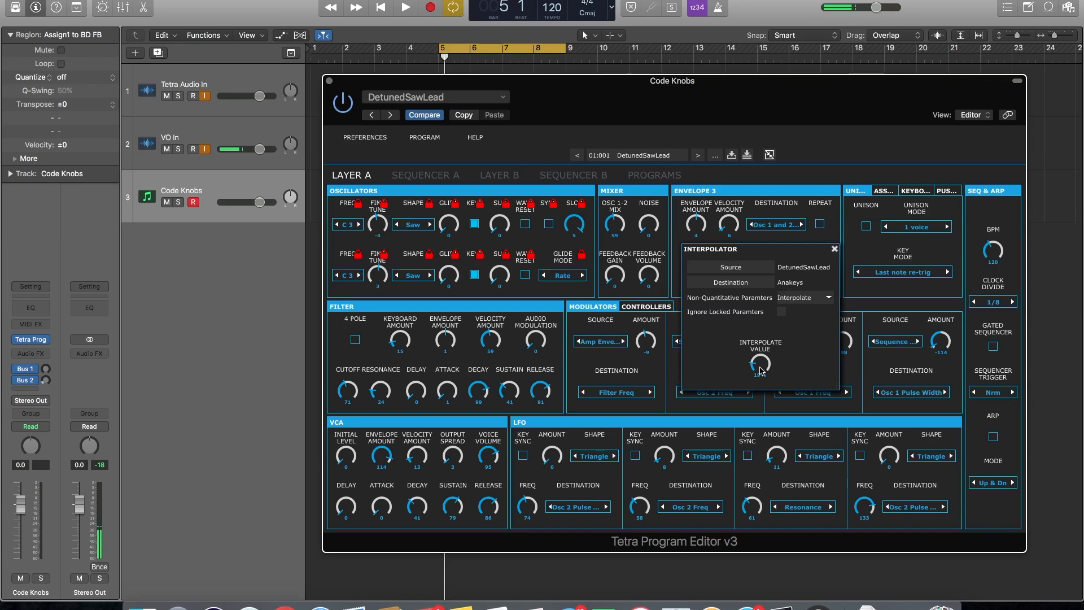
{"action": "key", "text": "space"}
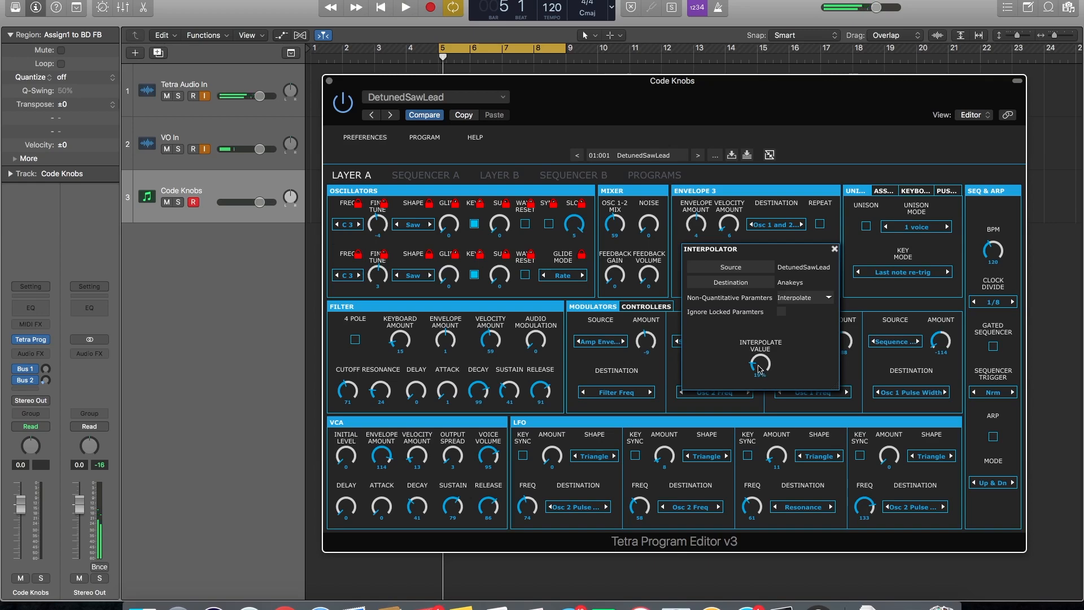